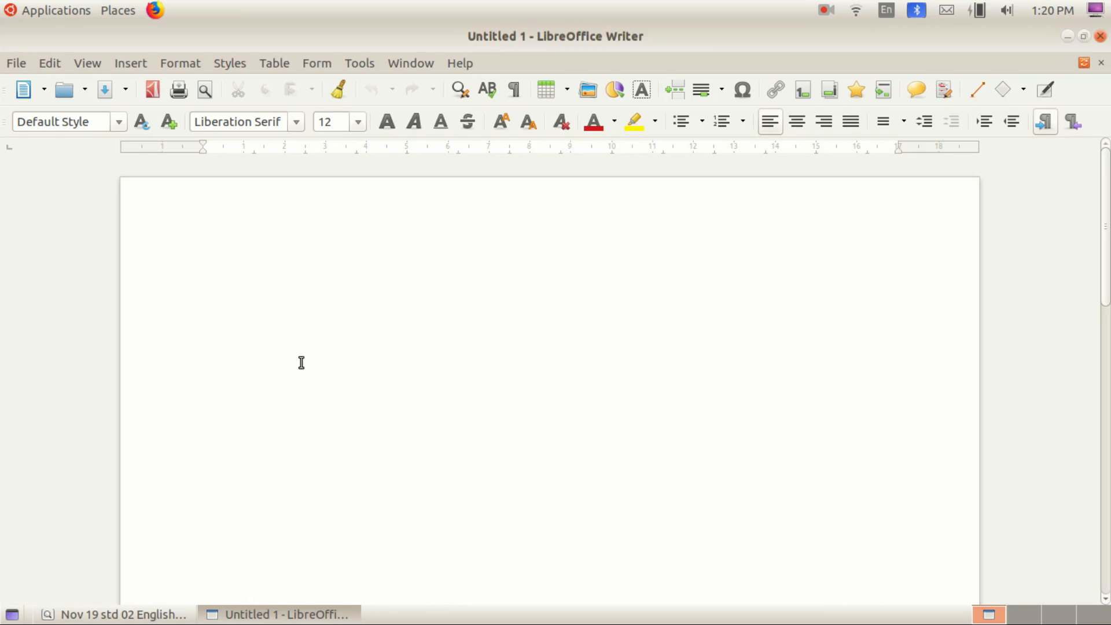
Check the reference worksheet PDF, and set the blank Writer document's page style to A4 paper in portrait orientation
click(118, 614)
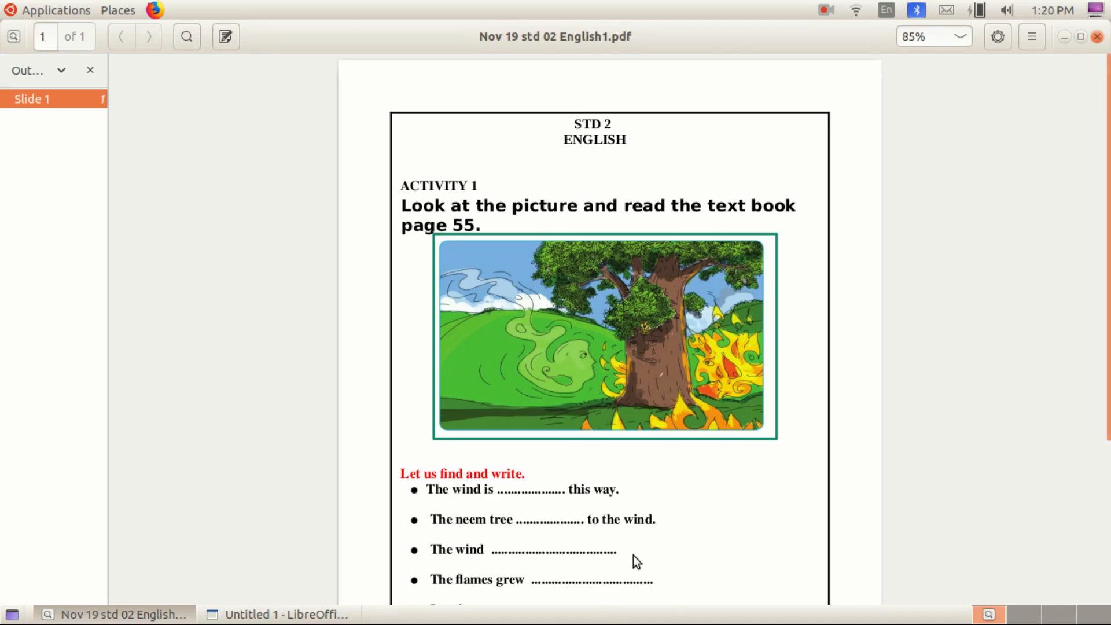
click(280, 615)
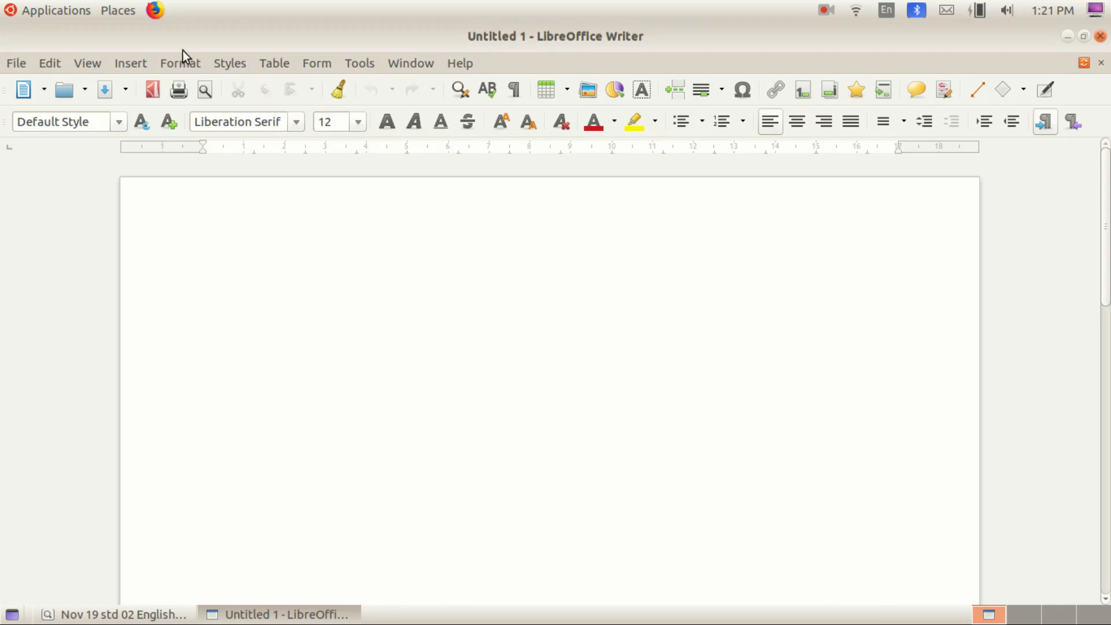
click(181, 63)
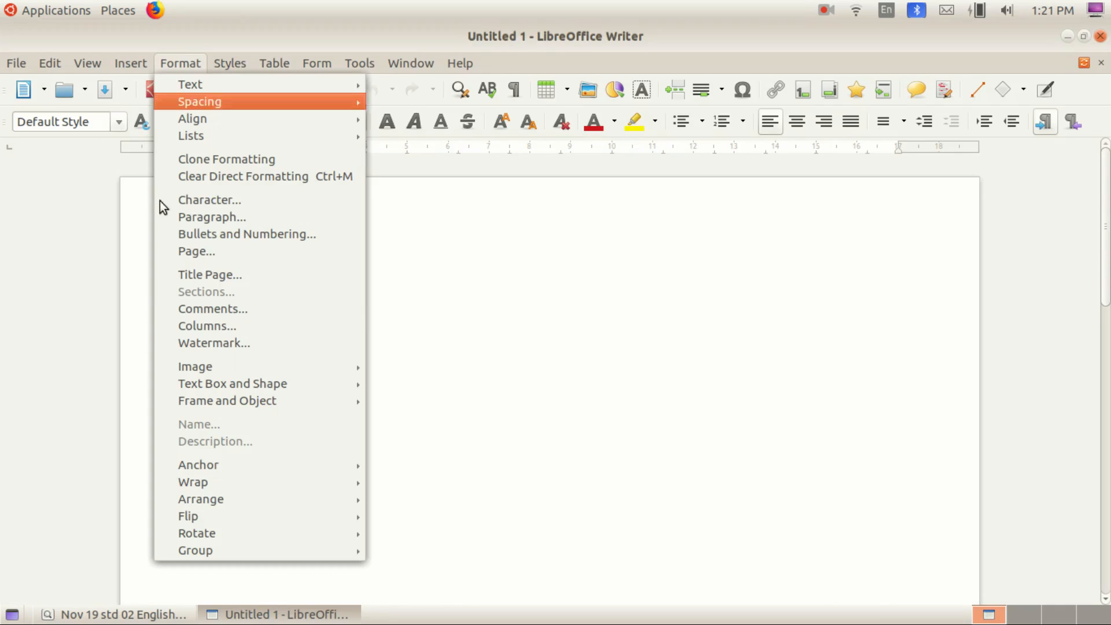
click(196, 253)
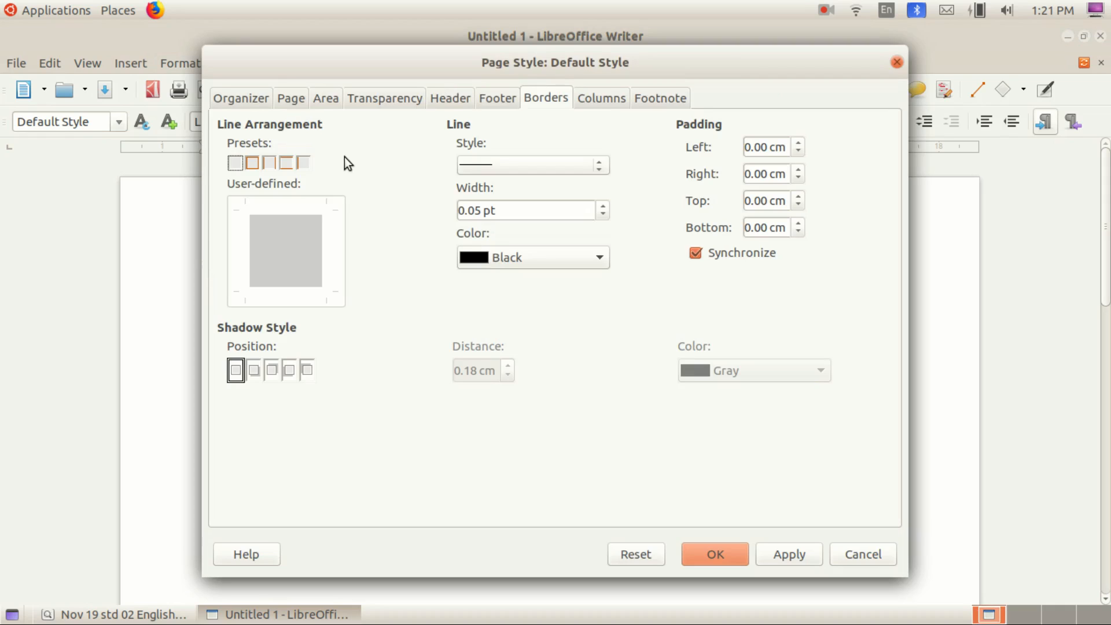
click(284, 98)
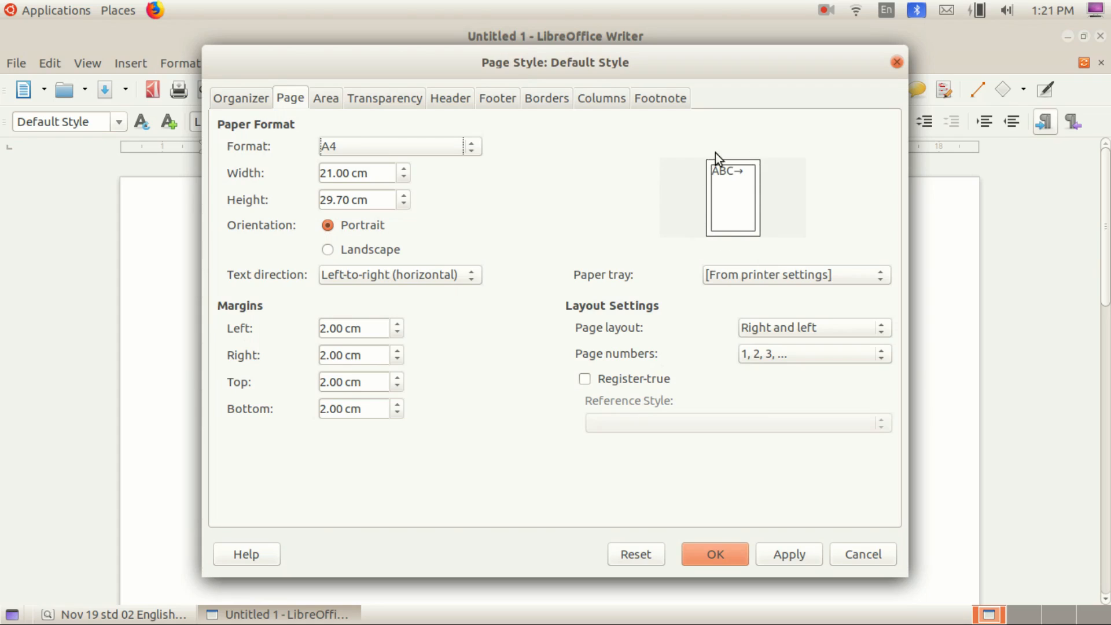
click(362, 251)
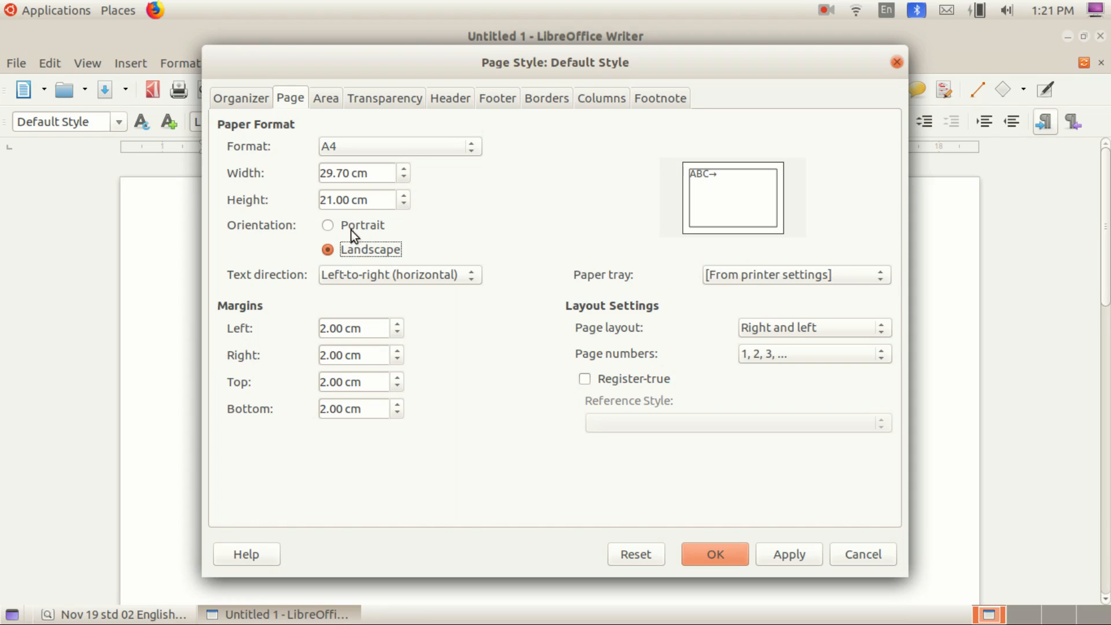
click(353, 232)
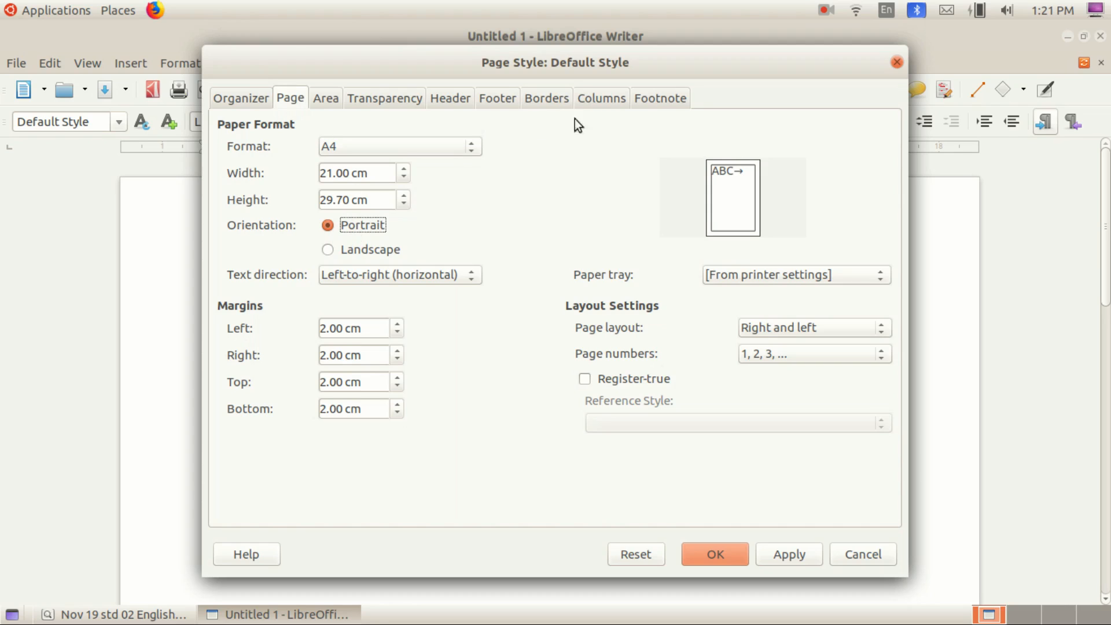
Add a black box border around all four sides of the page in the page style
click(551, 102)
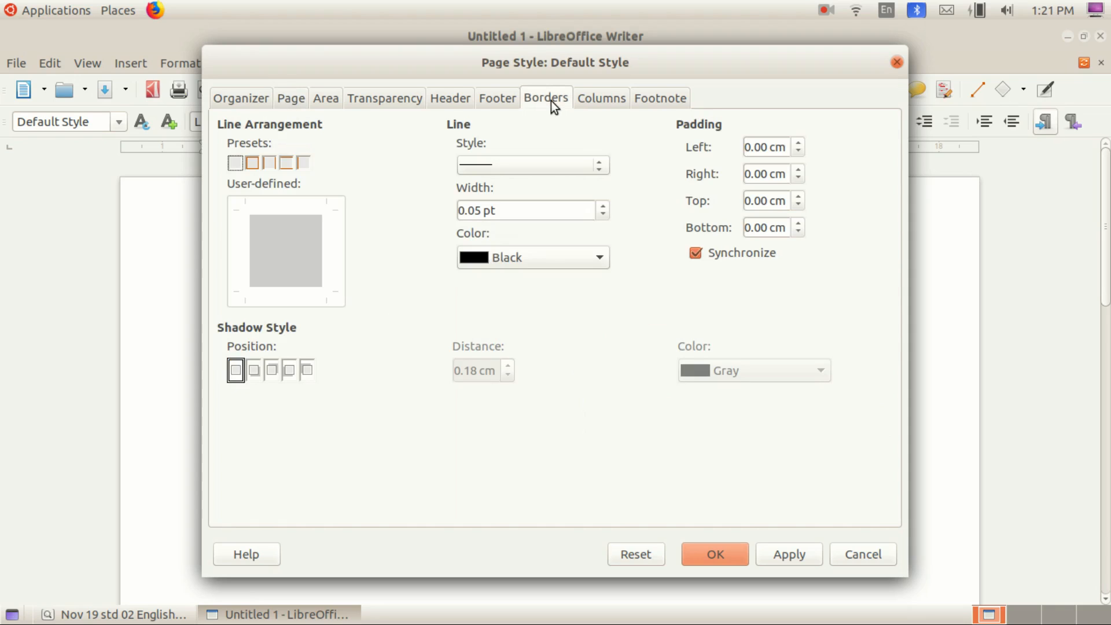
click(251, 163)
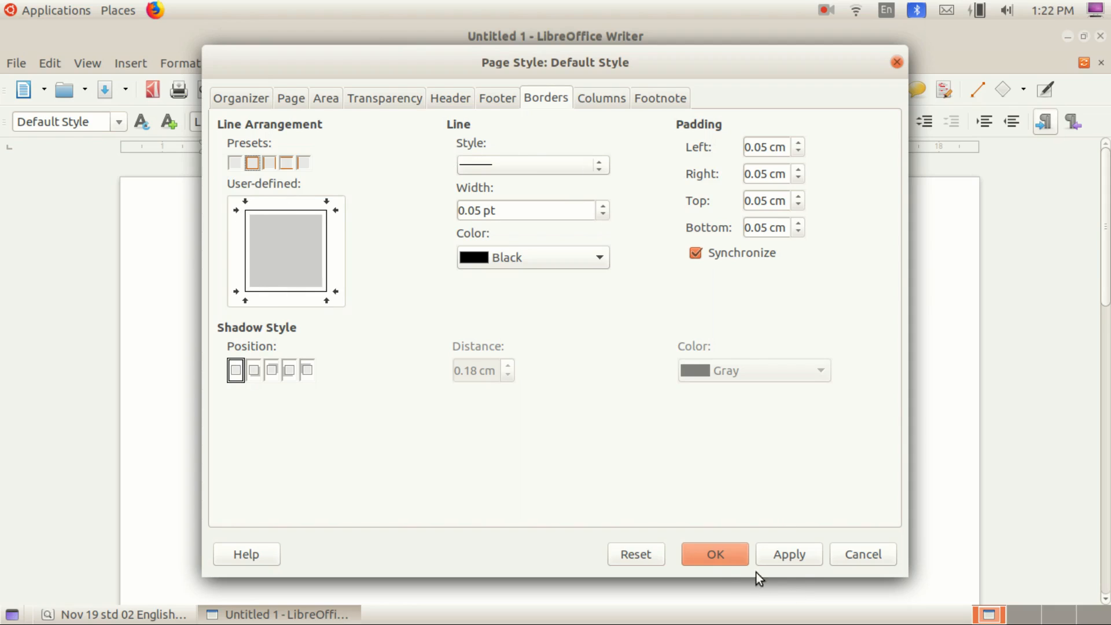
click(714, 554)
scroll(324, 396, down, 2)
scroll(326, 398, down, 3)
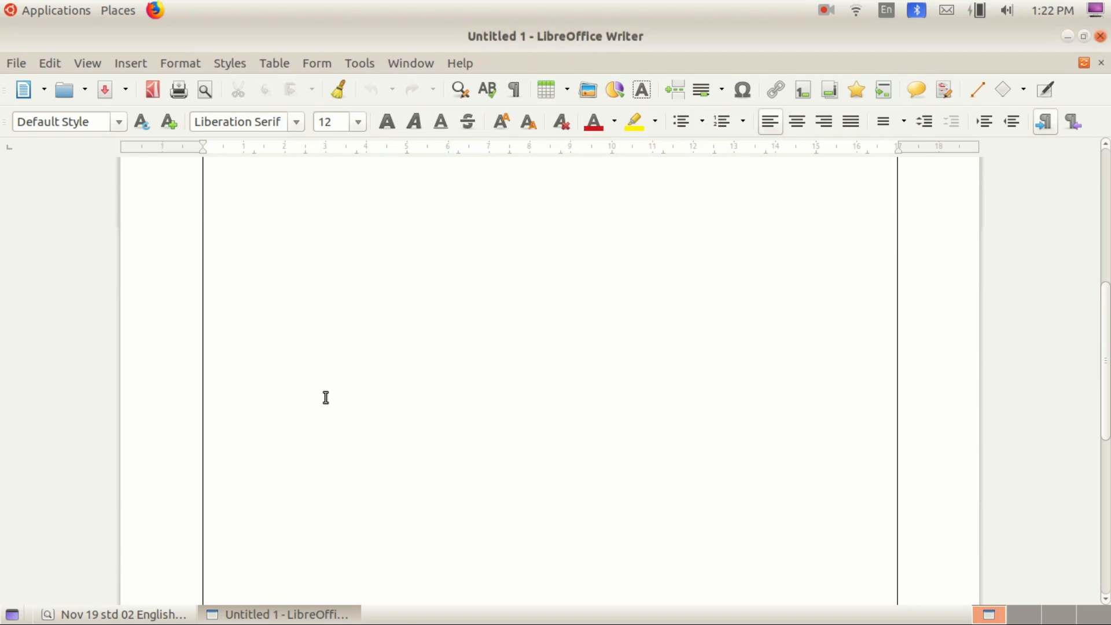
scroll(326, 402, up, 3)
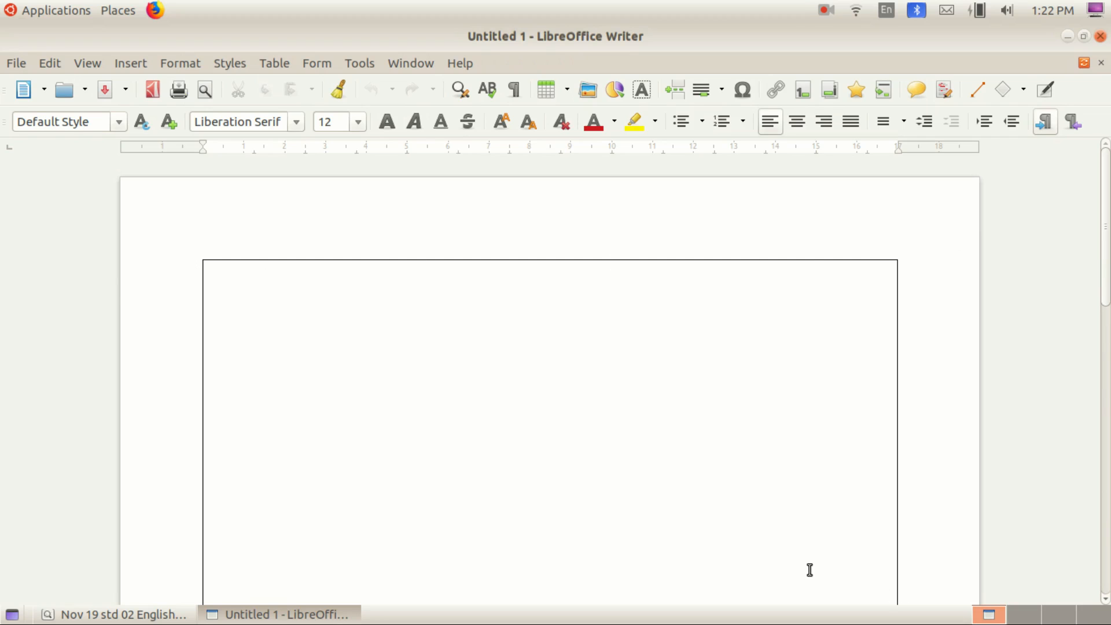
Compare the page with the reference PDF and thicken the page border by raising its line width four increments
key(alt+Tab)
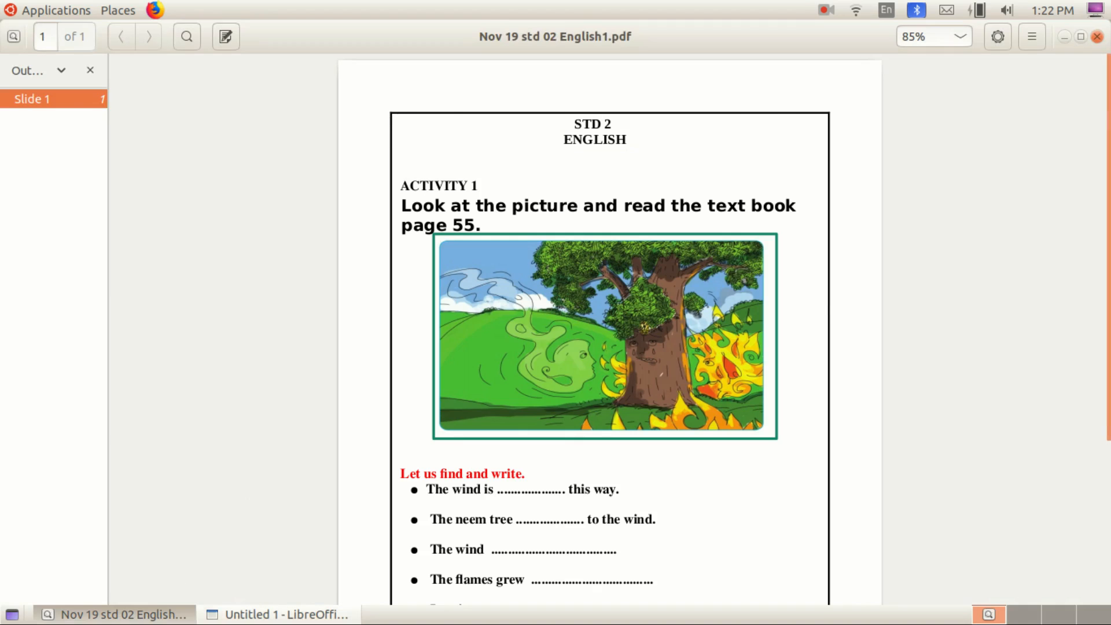
click(252, 615)
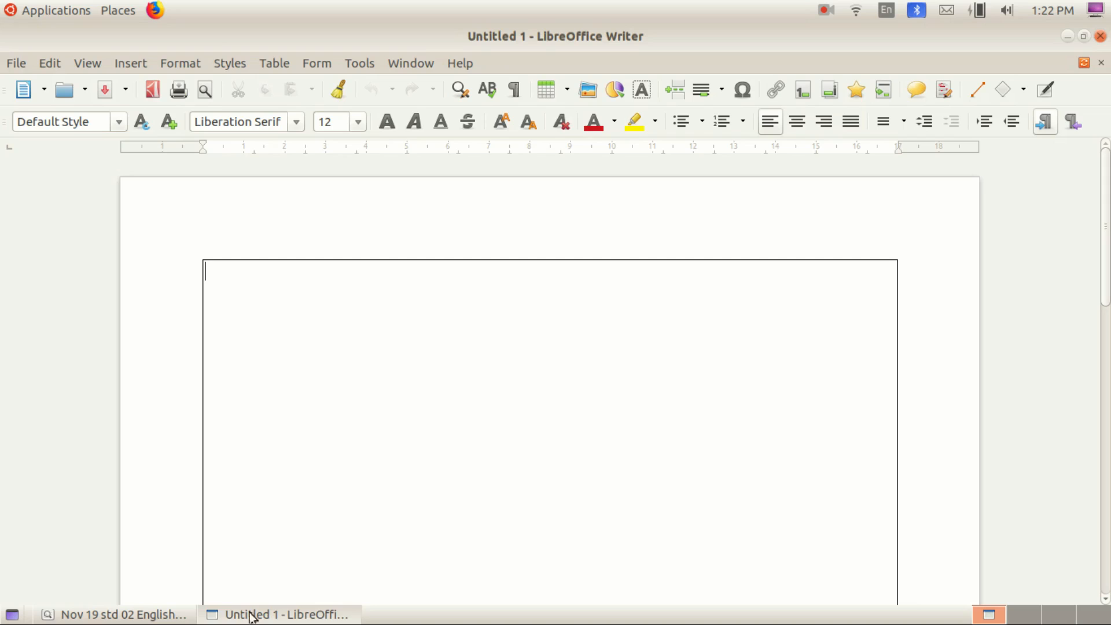
click(188, 62)
click(197, 249)
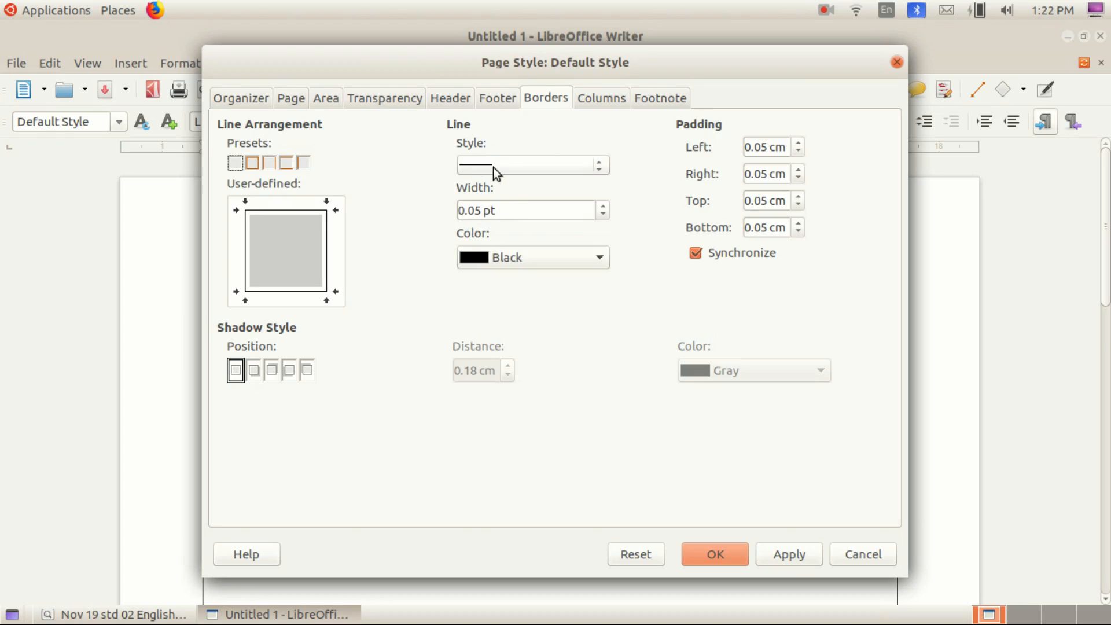
click(602, 207)
click(602, 206)
click(601, 206)
click(601, 207)
click(716, 554)
scroll(318, 380, down, 3)
scroll(318, 379, up, 3)
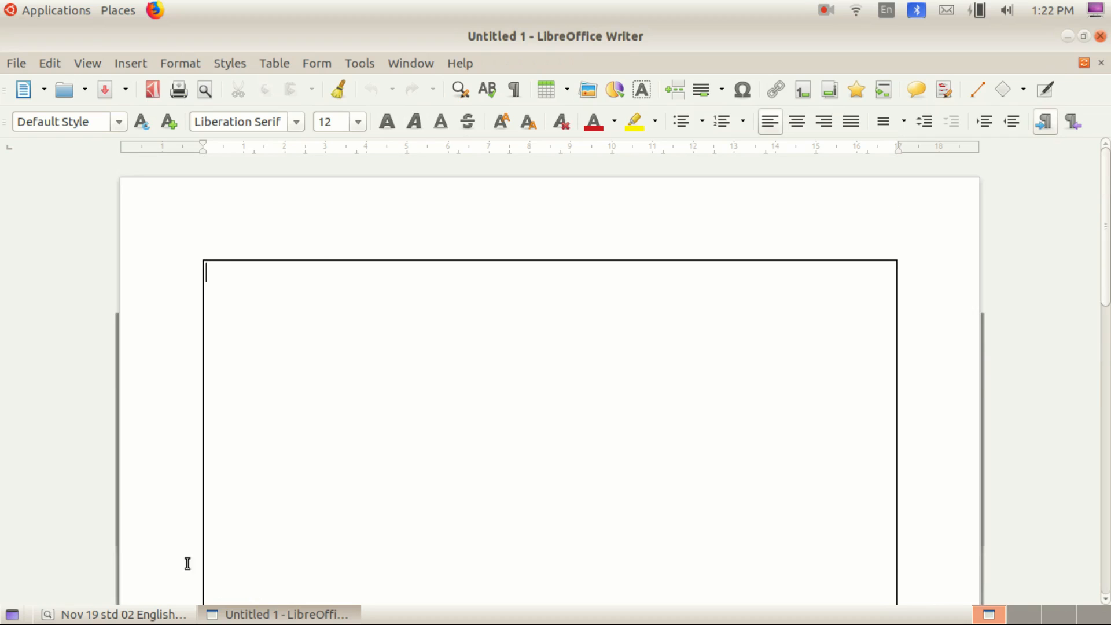
Consult the reference PDF's heading and write the lines "ST. PETER’S L.P.S", "POOVAR", "WORKSHEET – ENGLISH" and "STD : 1" in the Writer document
click(124, 614)
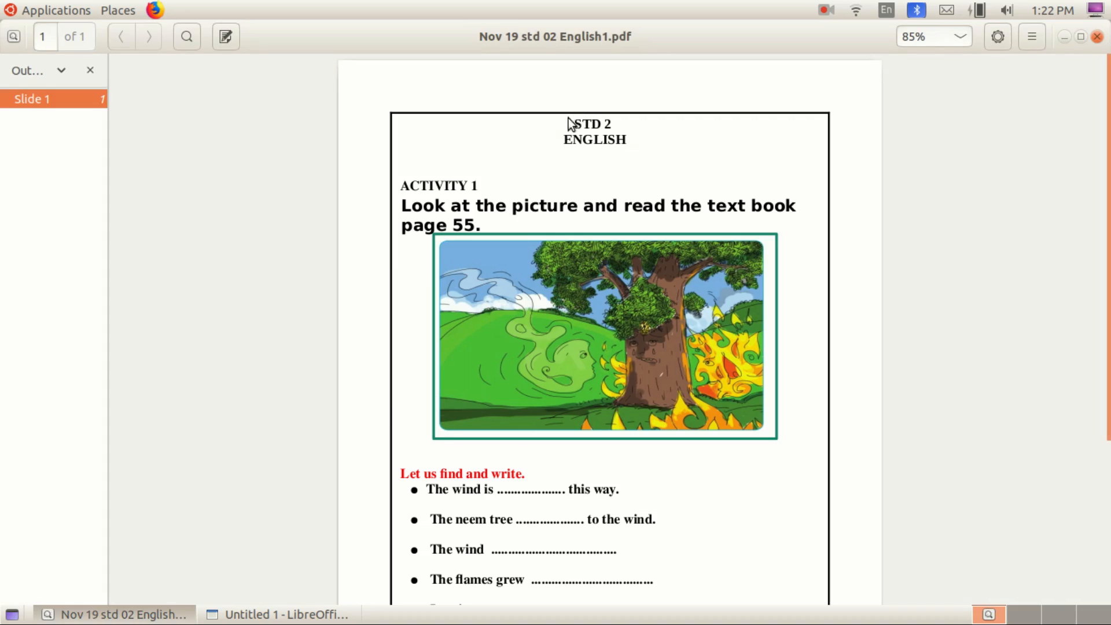
click(301, 615)
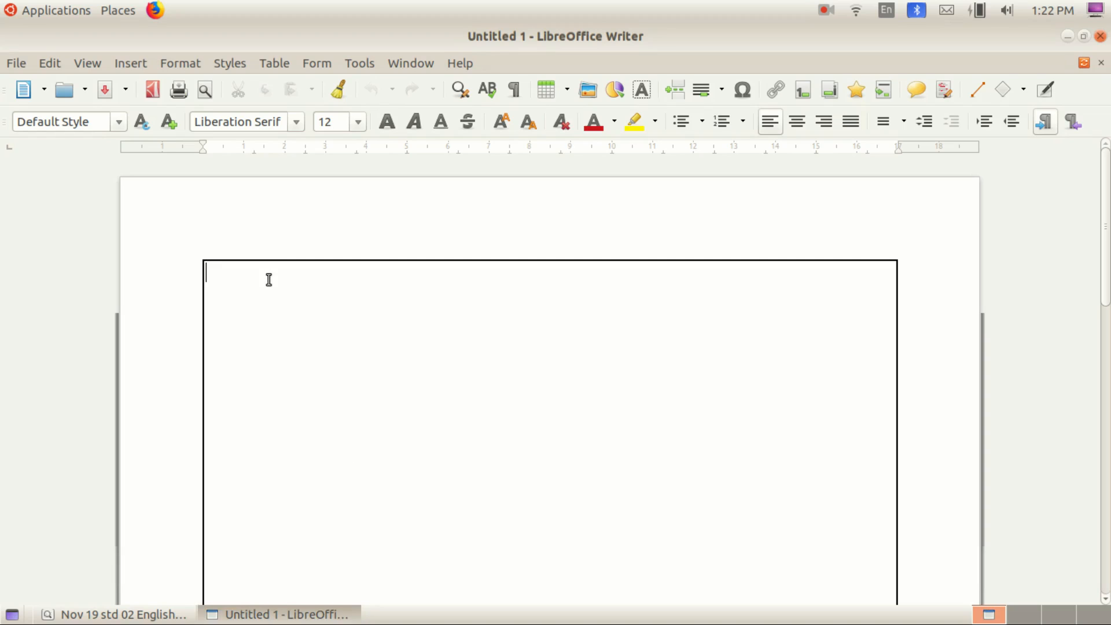
click(139, 614)
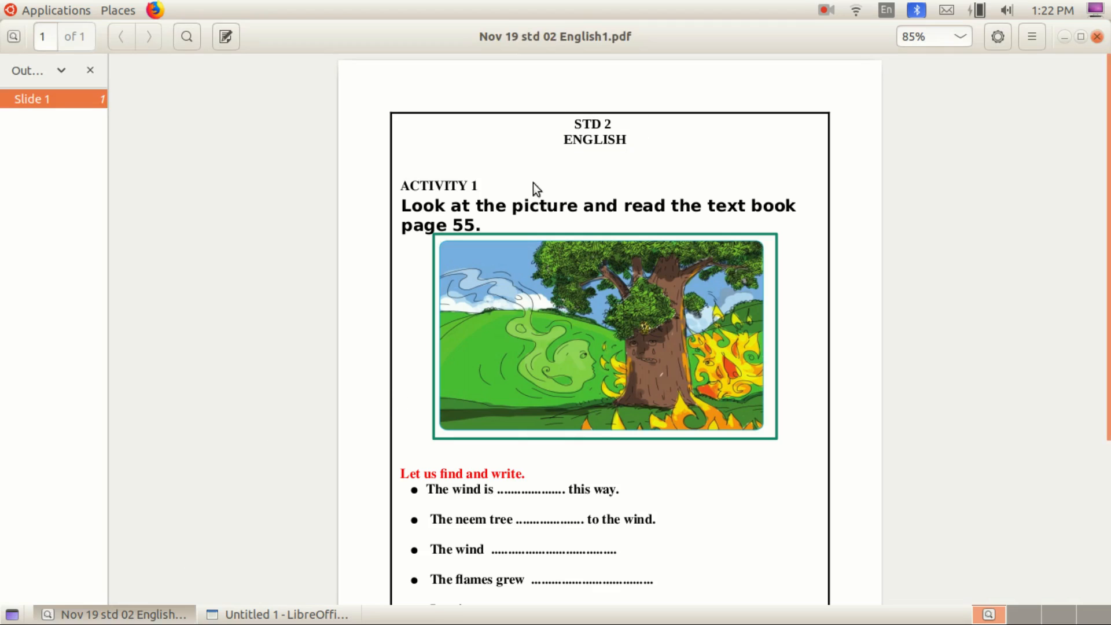
click(269, 613)
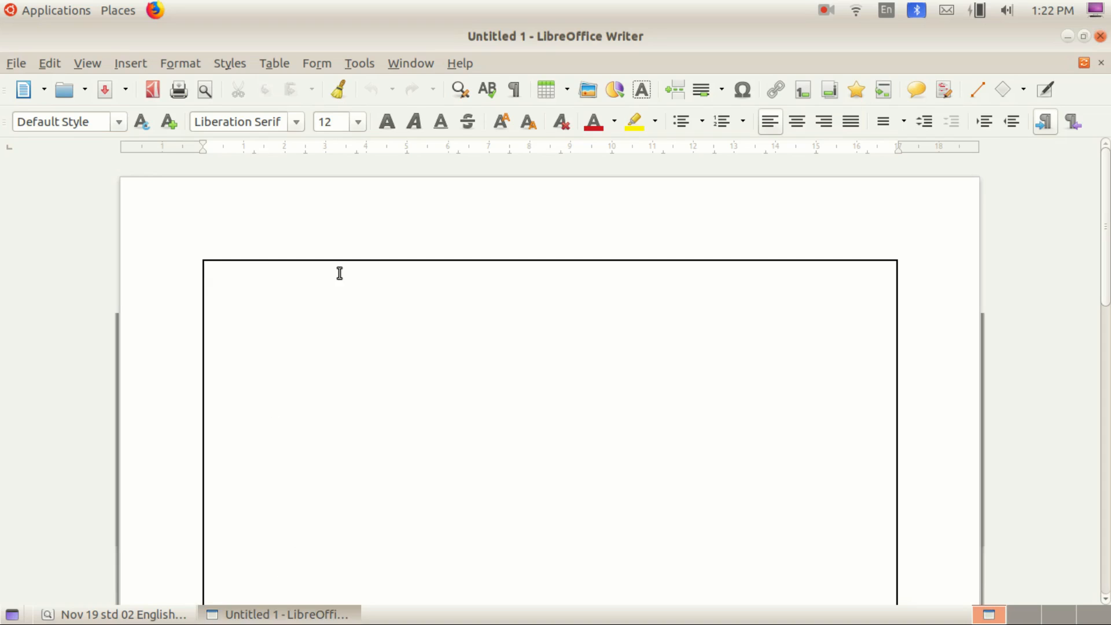
text(ST,)
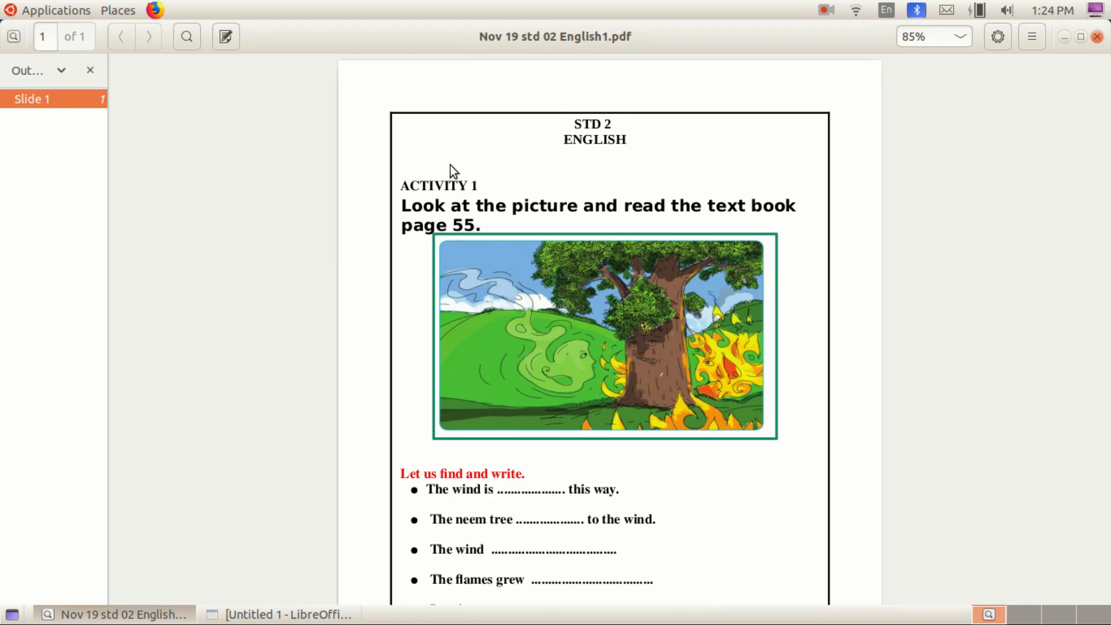
Return to the Writer document, set the "ST. PETER’S L.P.S" line to 26 pt and centre it
click(291, 614)
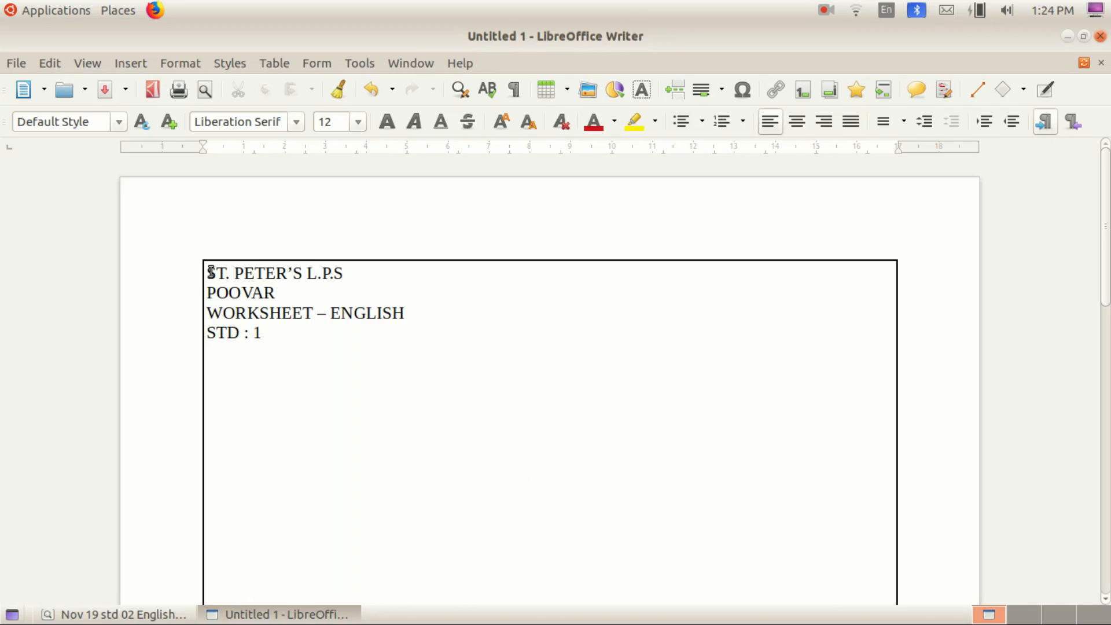
drag(207, 272, 363, 270)
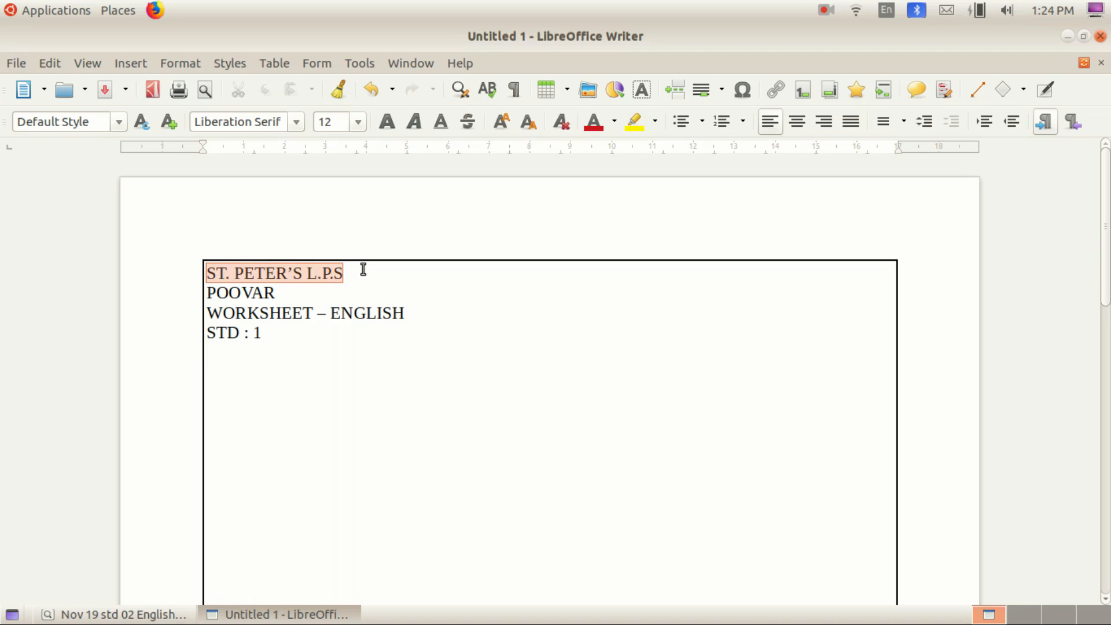
drag(363, 270, 363, 272)
drag(207, 272, 396, 263)
click(359, 121)
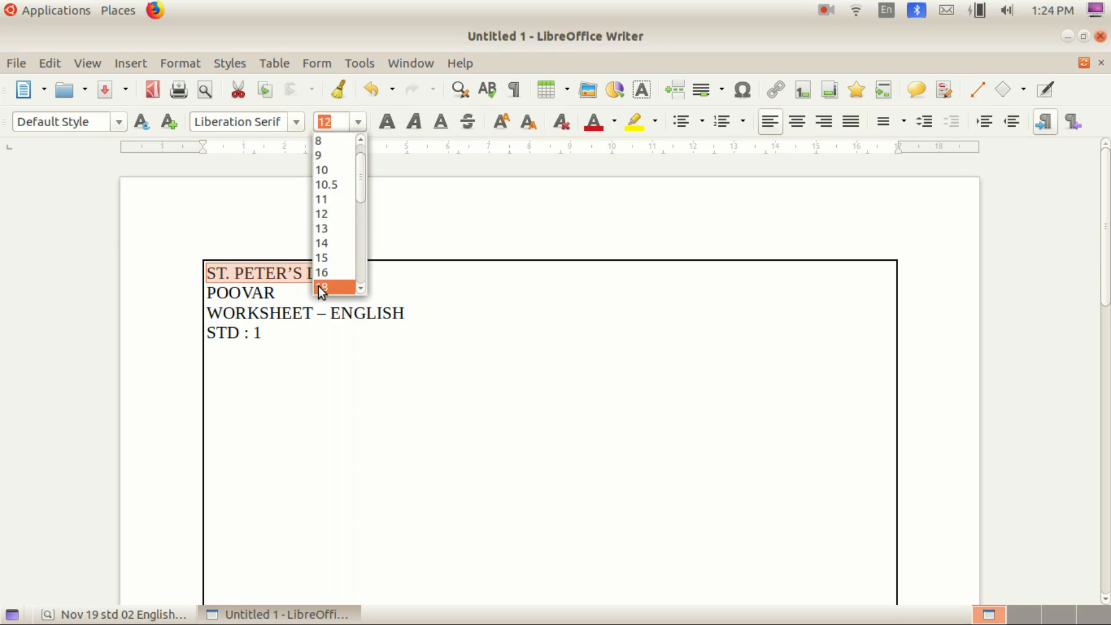
click(319, 287)
click(358, 122)
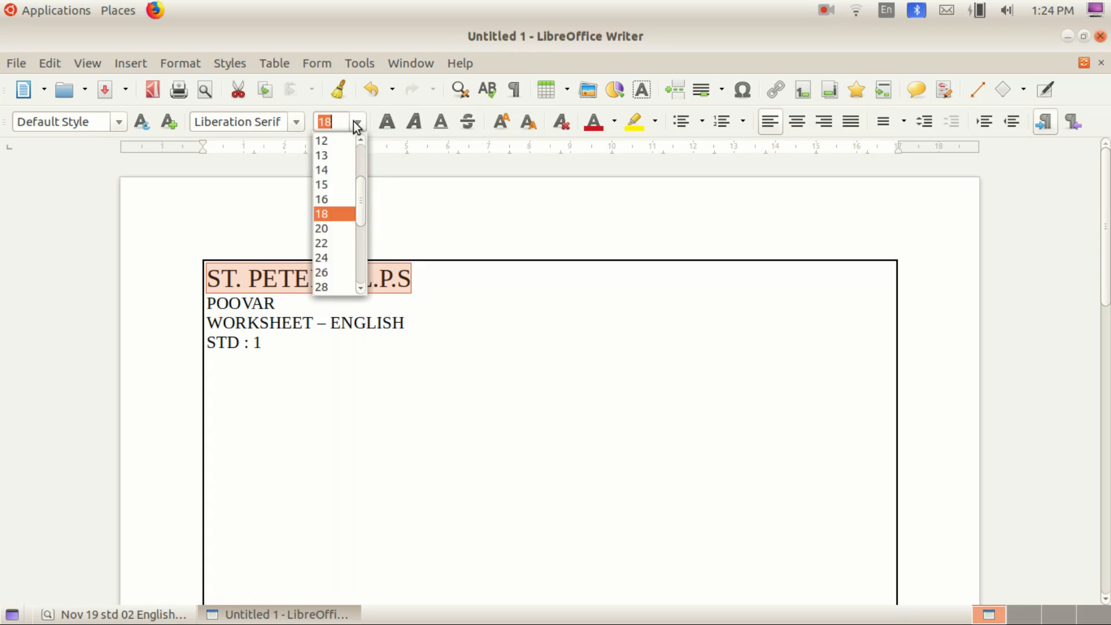
click(326, 272)
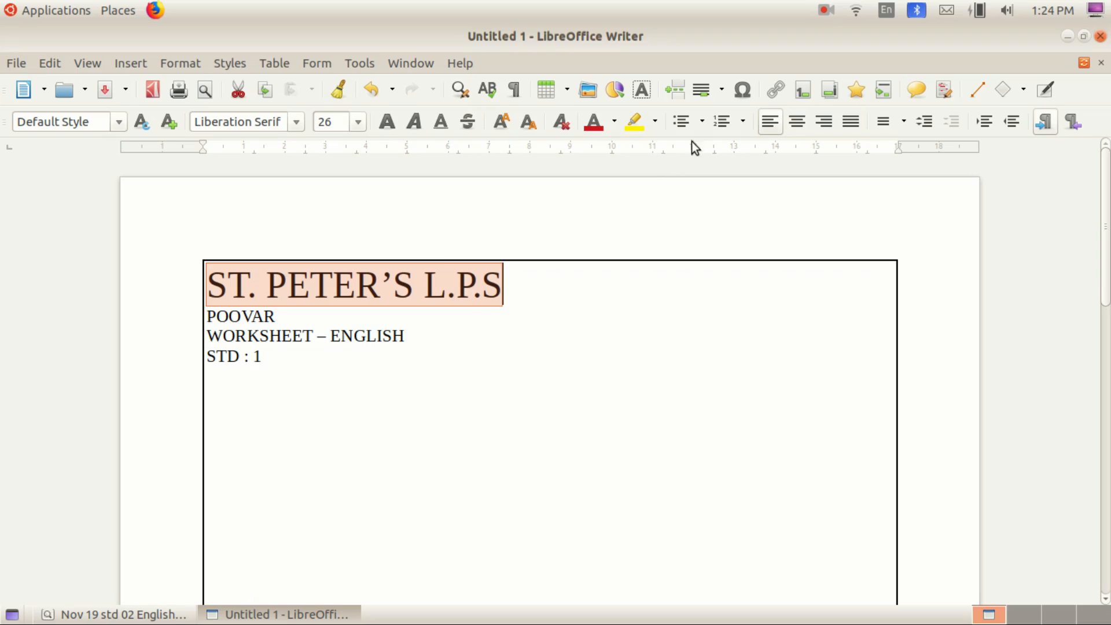
click(793, 126)
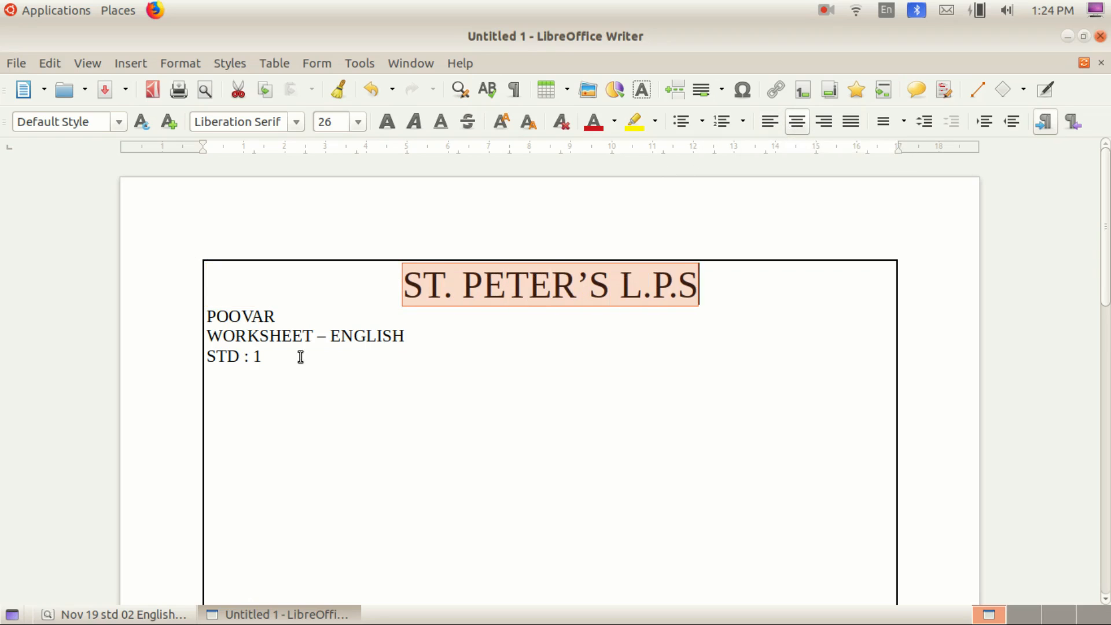
Centre the three heading lines "POOVAR", "WORKSHEET – ENGLISH" and "STD : 1"
click(207, 317)
drag(207, 317, 293, 325)
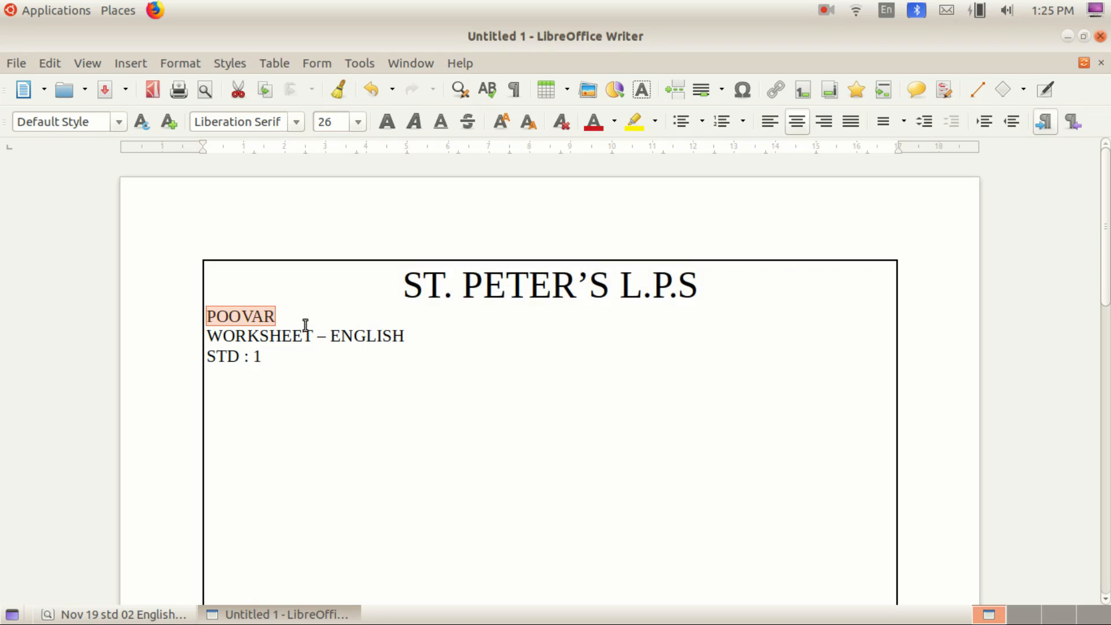
click(220, 337)
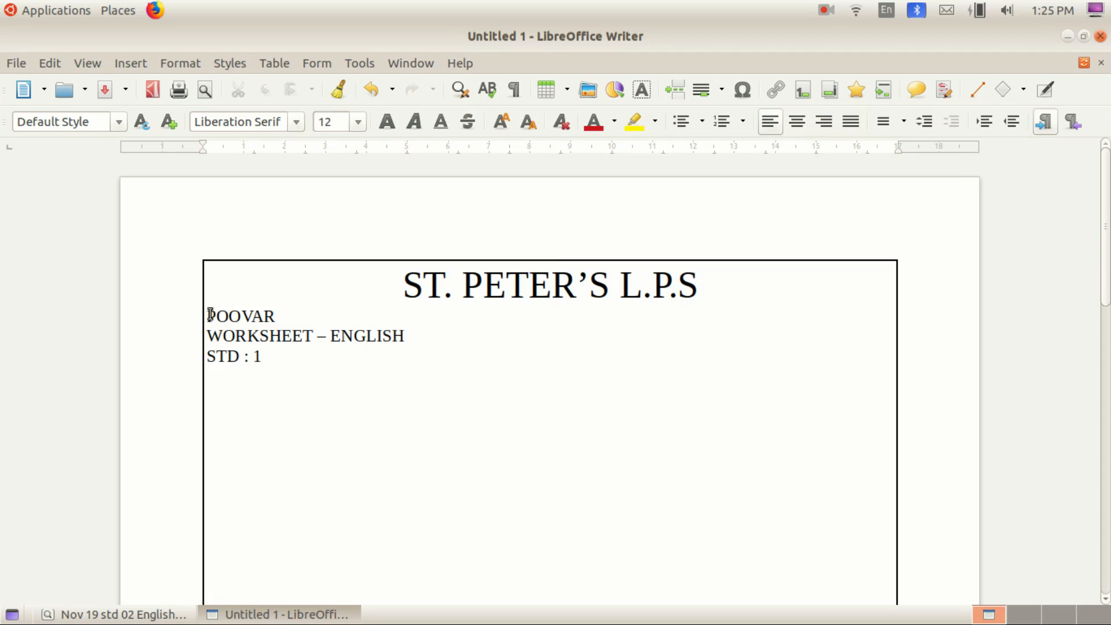
drag(208, 316, 291, 358)
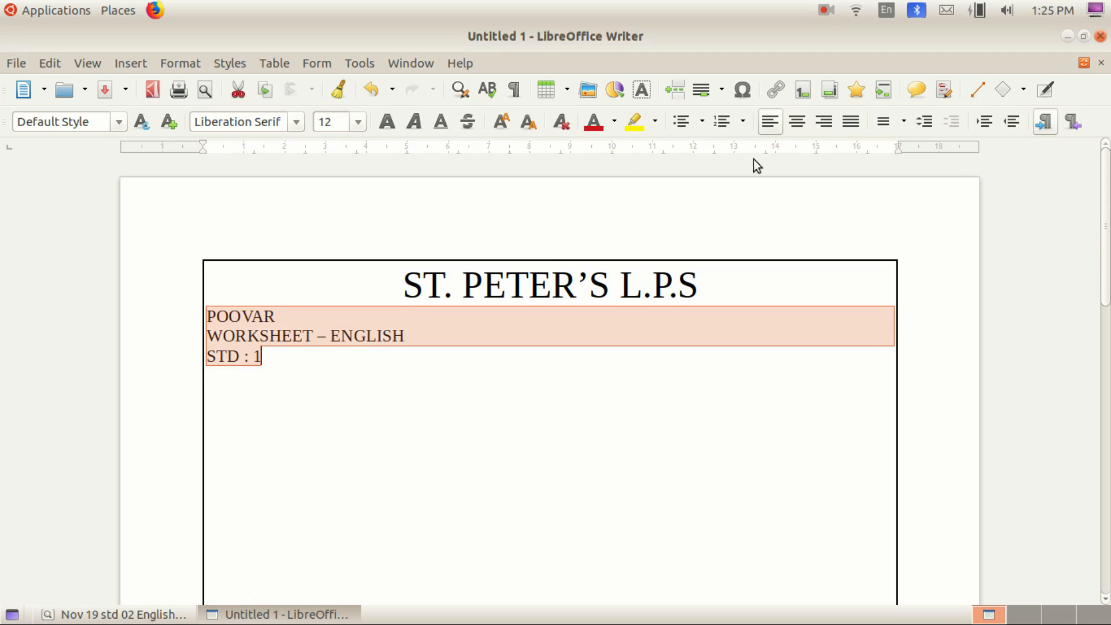
click(797, 126)
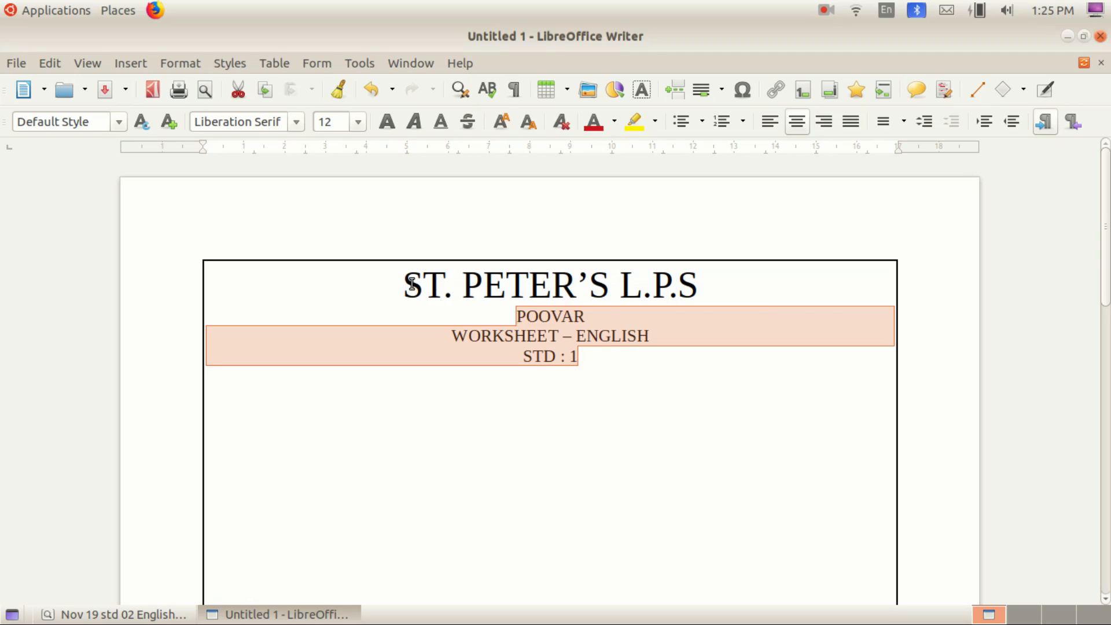
Colour the "POOVAR" line dark red and make it bold
click(642, 285)
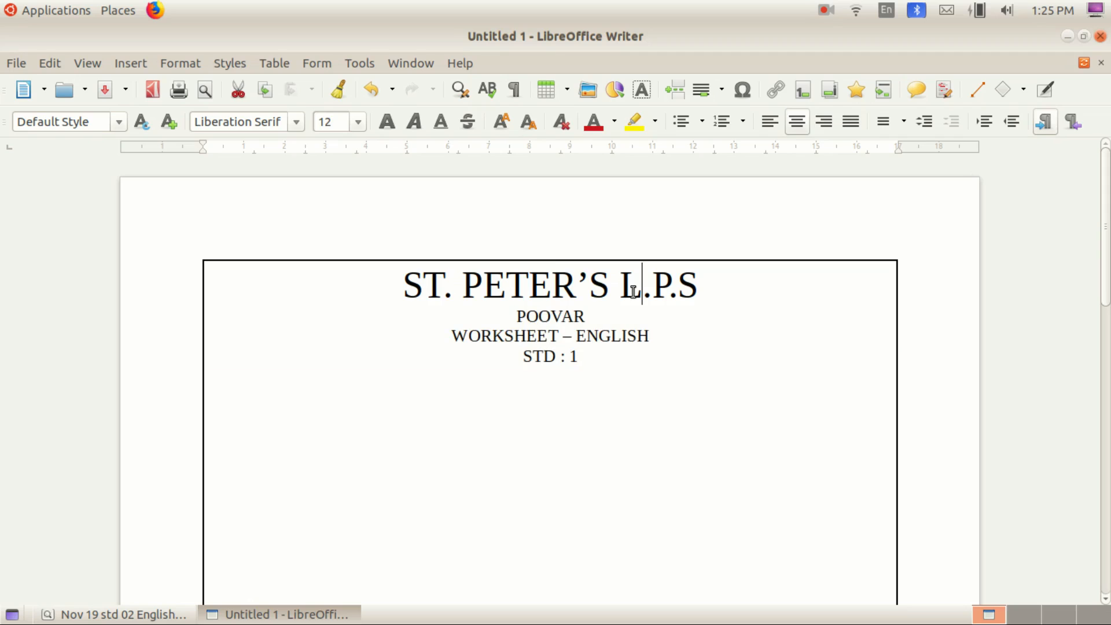
drag(506, 316, 595, 318)
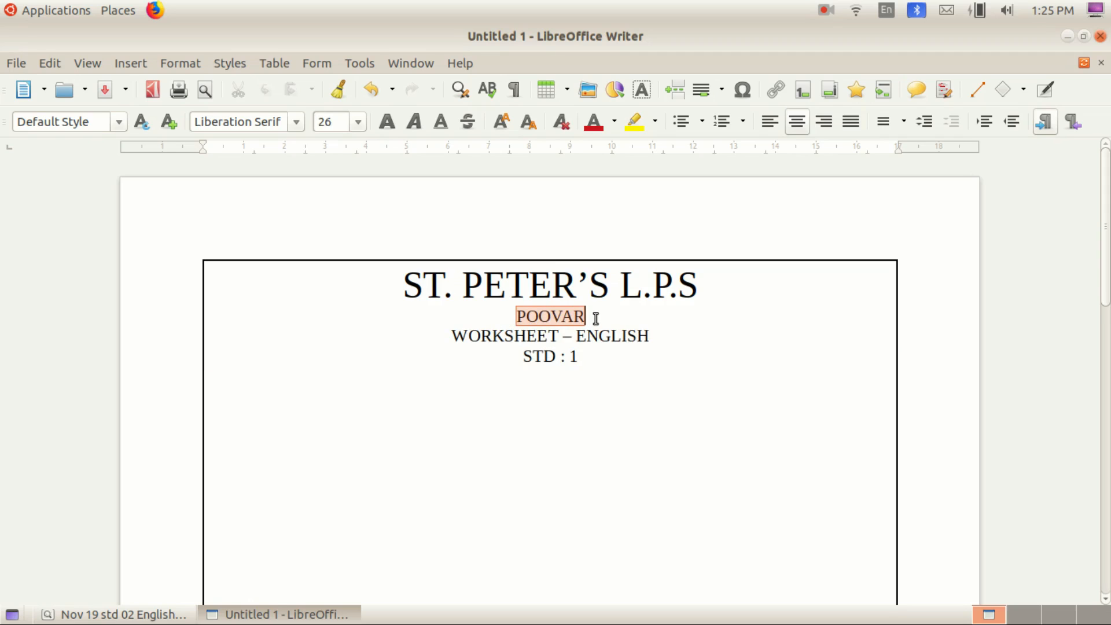
click(596, 126)
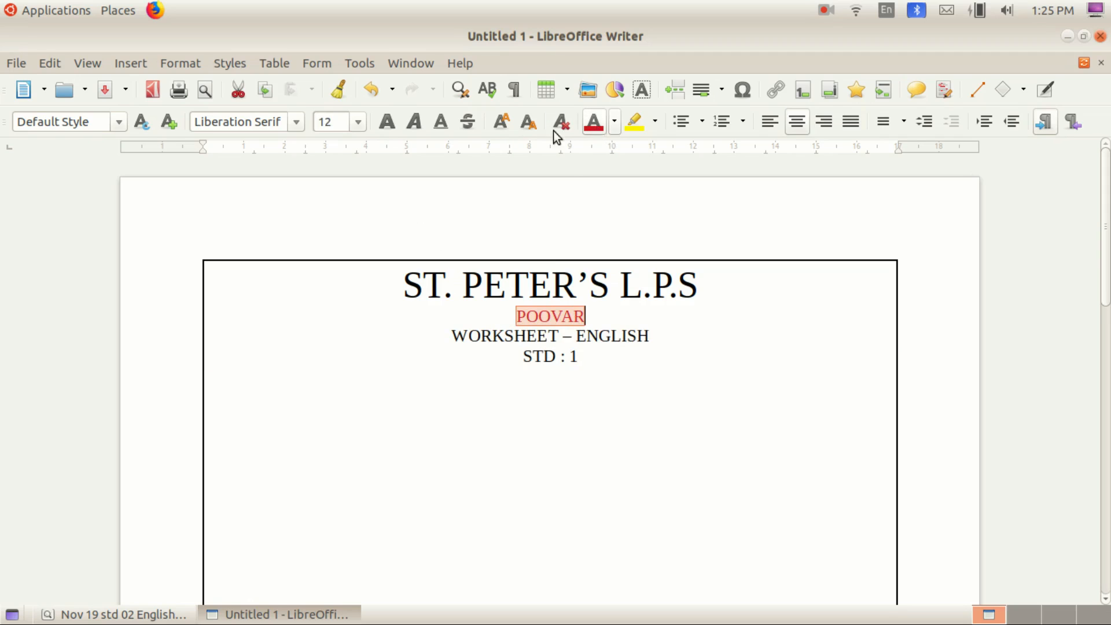
click(387, 122)
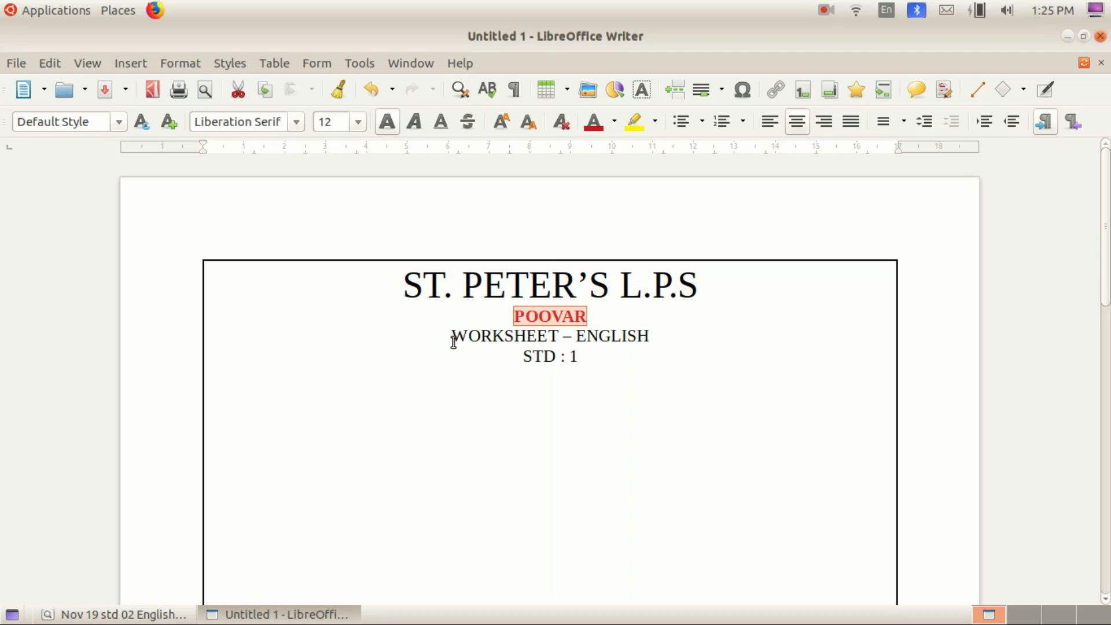
Colour the "WORKSHEET – ENGLISH" line blue from the standard palette
drag(452, 337, 670, 336)
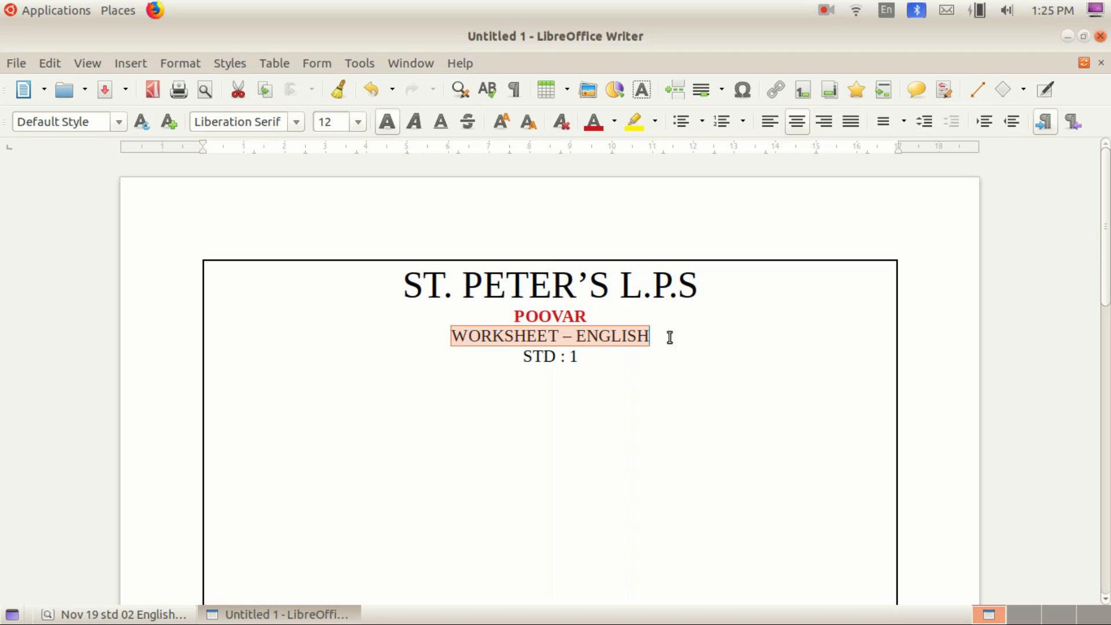
click(615, 123)
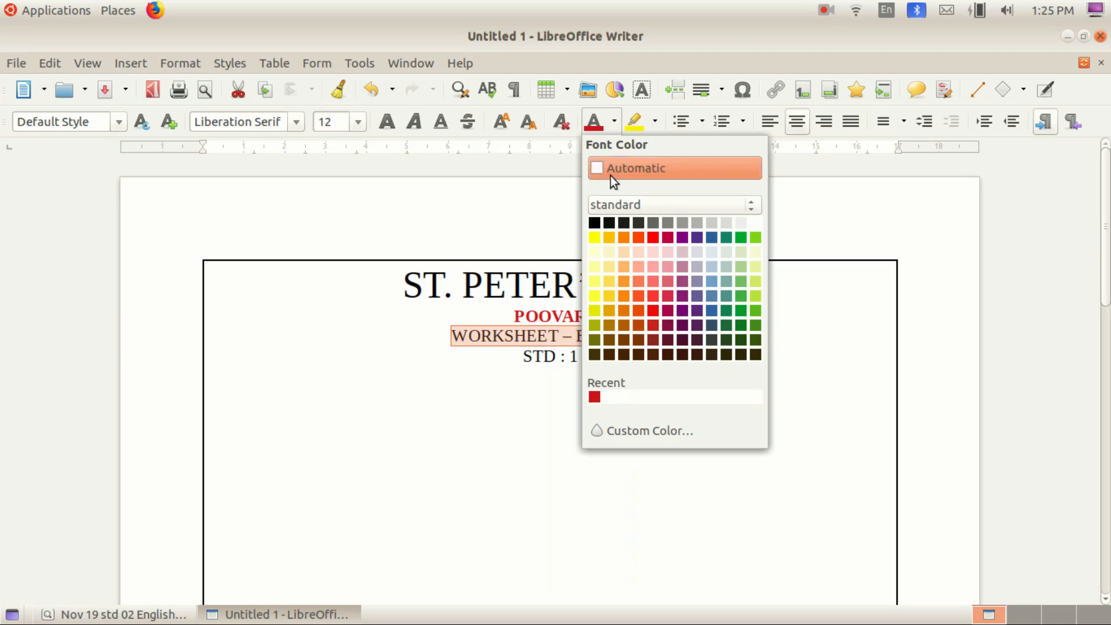
click(712, 238)
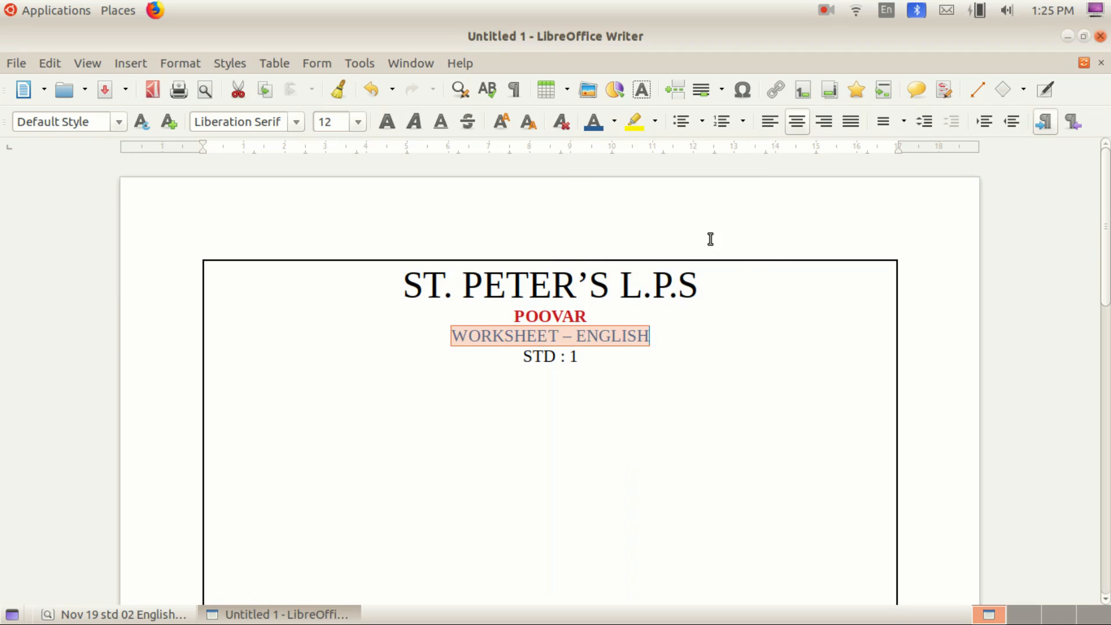